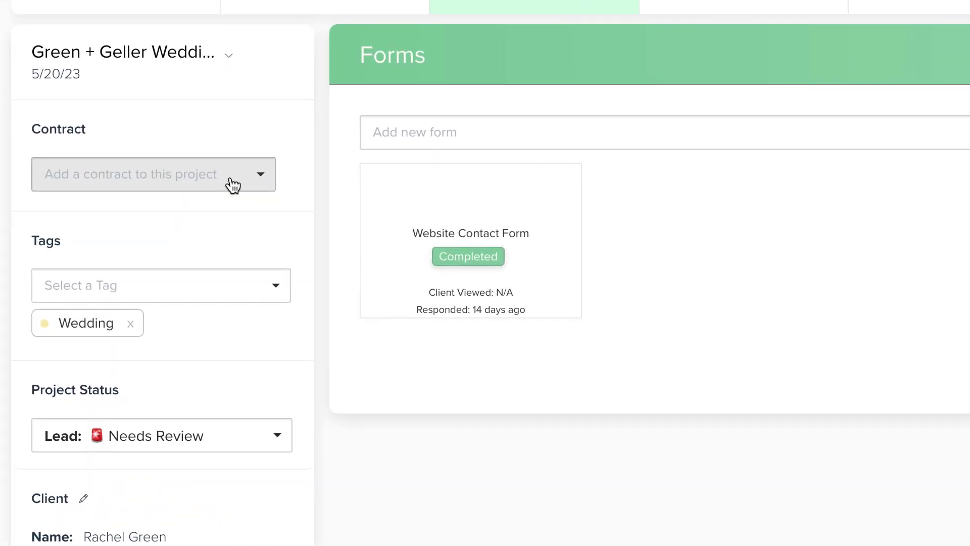
Pick Wedding Photography Contract from the contract list to preview its Terms & Conditions.
click(233, 182)
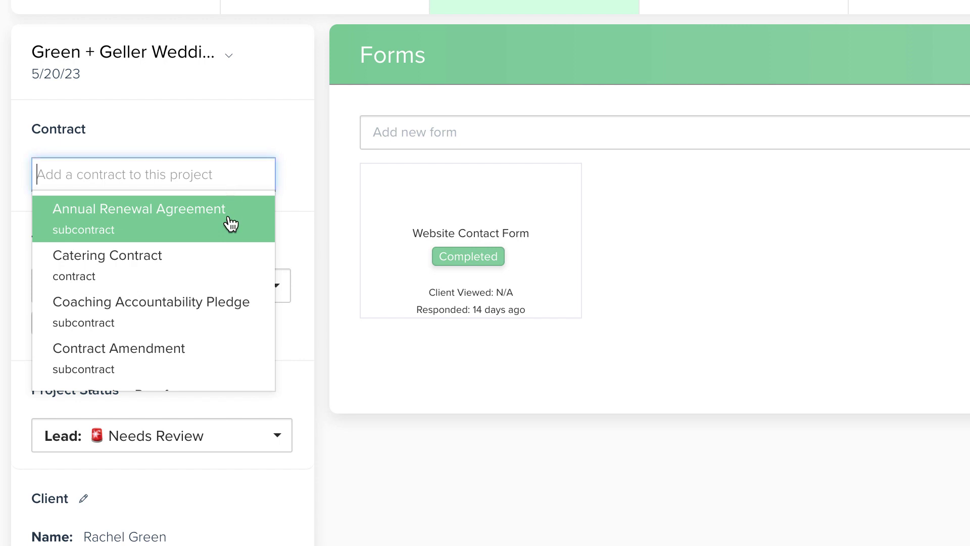
scroll(231, 237, down, 5)
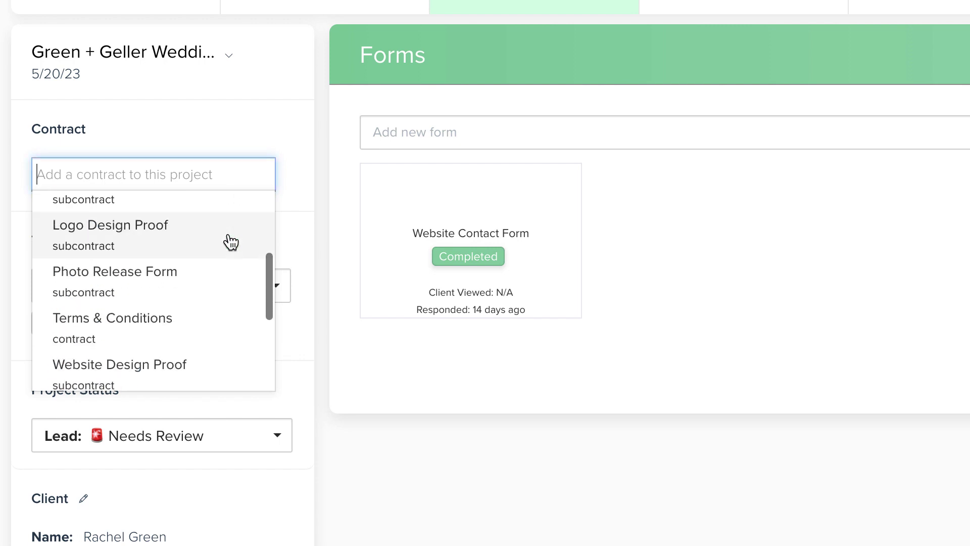
scroll(230, 240, down, 3)
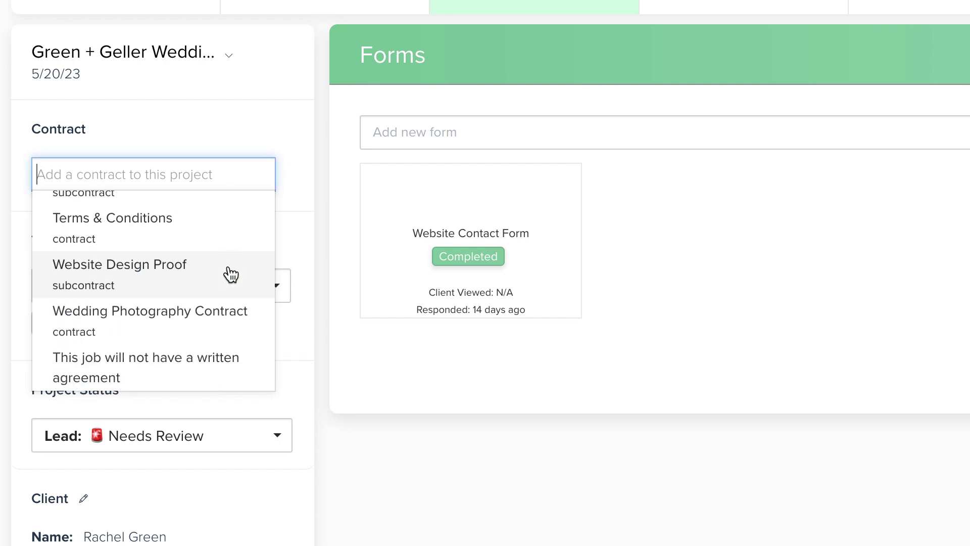
click(230, 317)
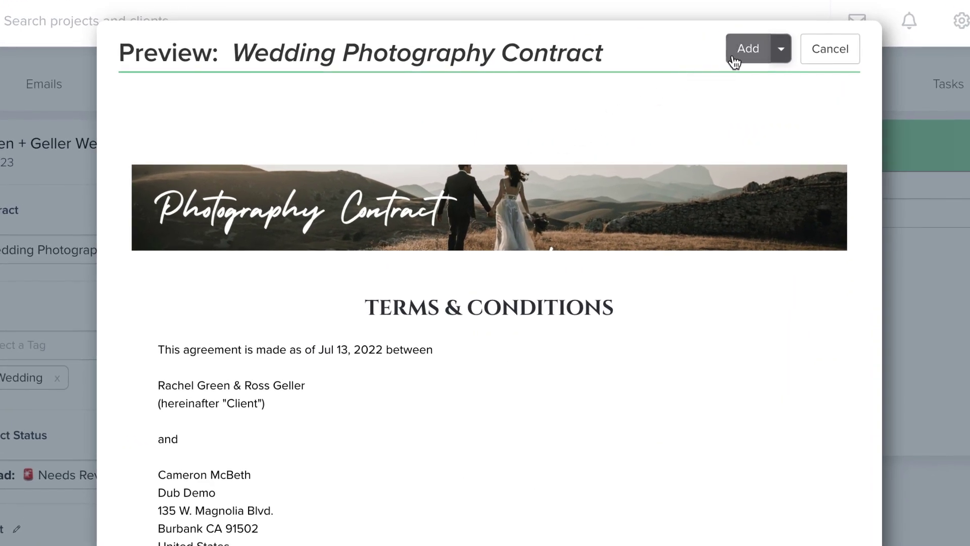
Add the previewed Wedding Photography Contract to the project and start its send email.
click(671, 44)
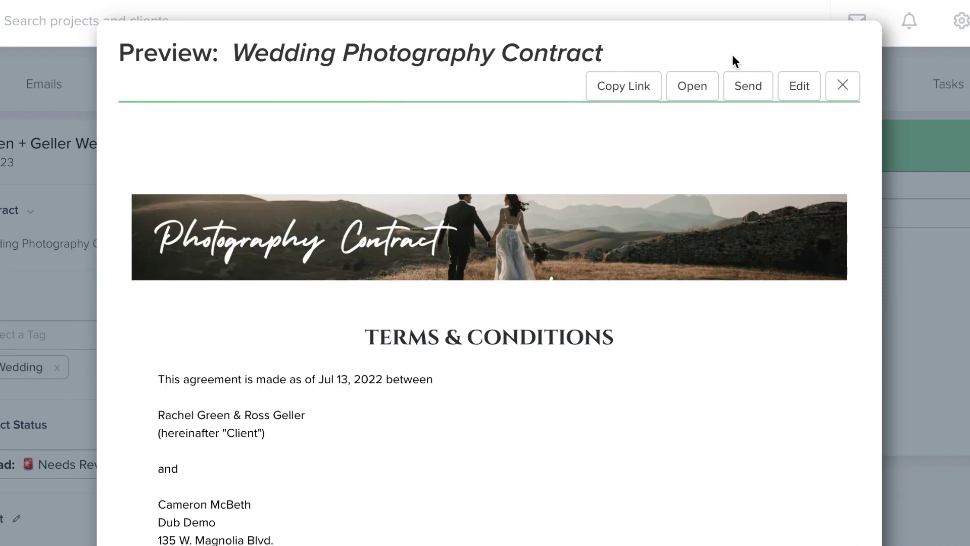
click(747, 85)
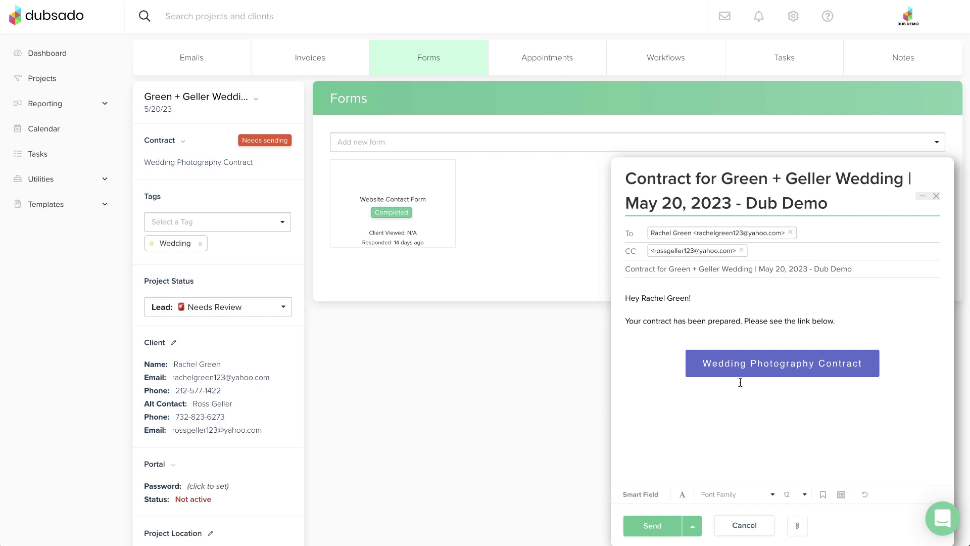
Insert the Wedding Photography Contract saved reply into the email, then open the contract in the form editor.
click(823, 494)
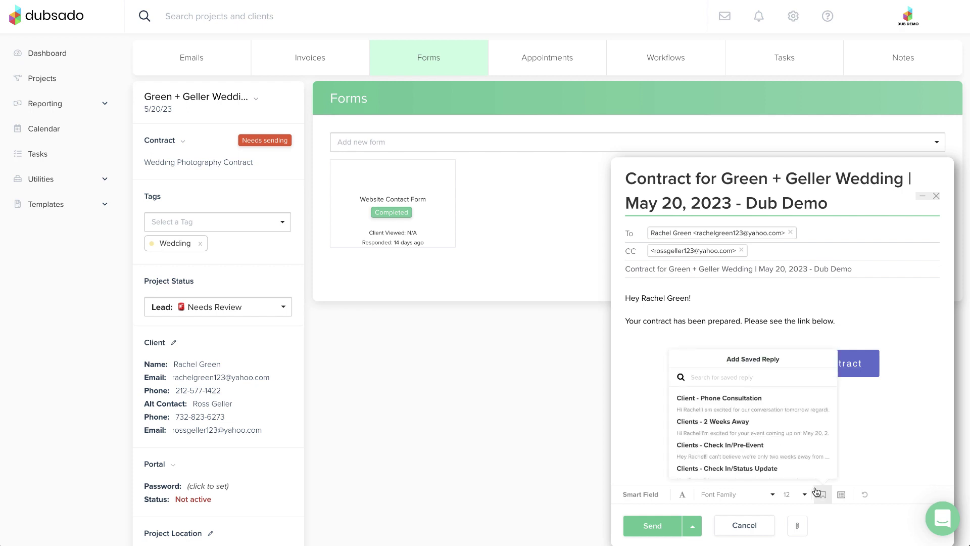
scroll(804, 471, down, 4)
scroll(804, 471, down, 4)
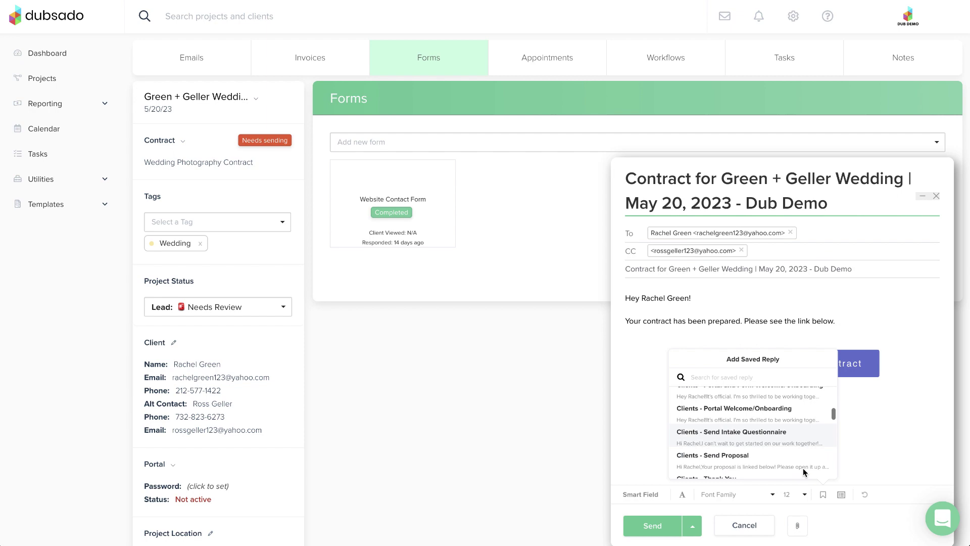
click(799, 456)
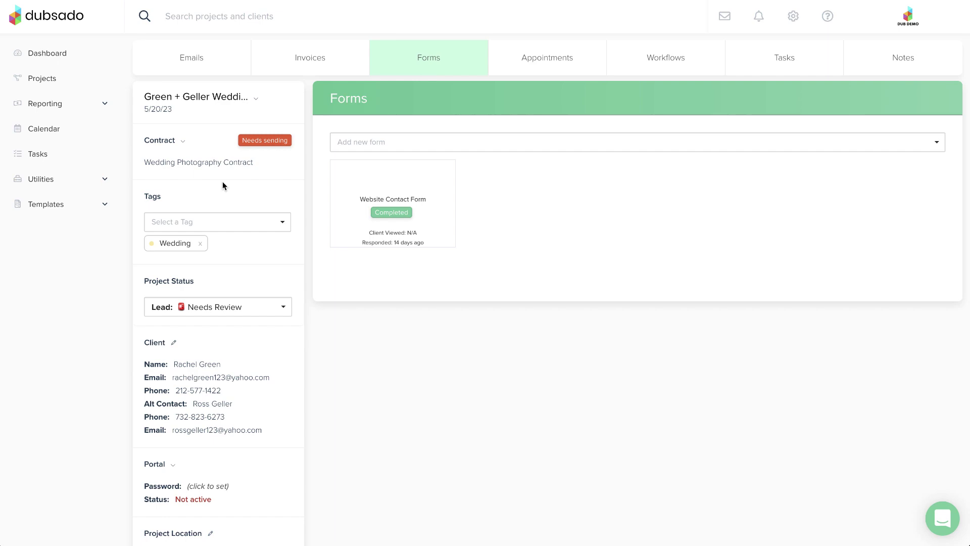
click(183, 141)
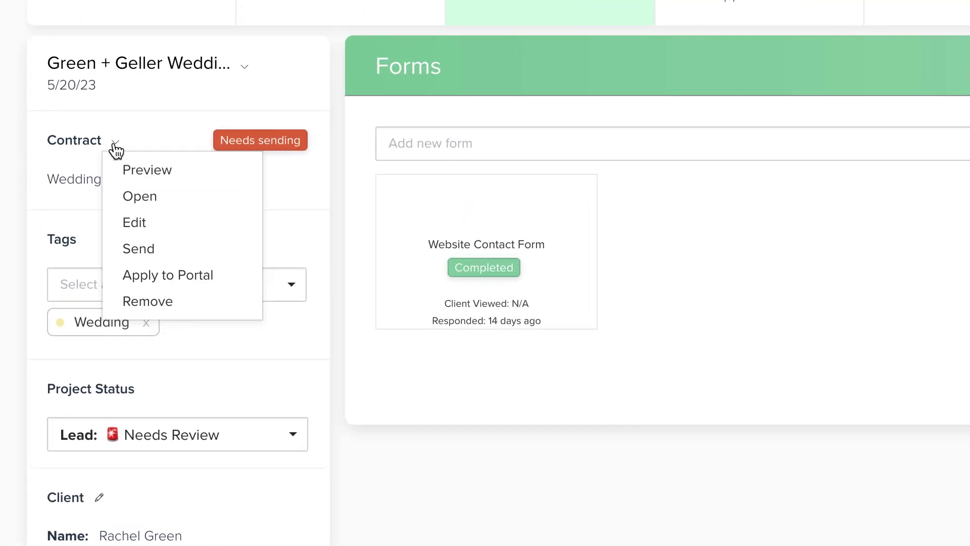
click(119, 225)
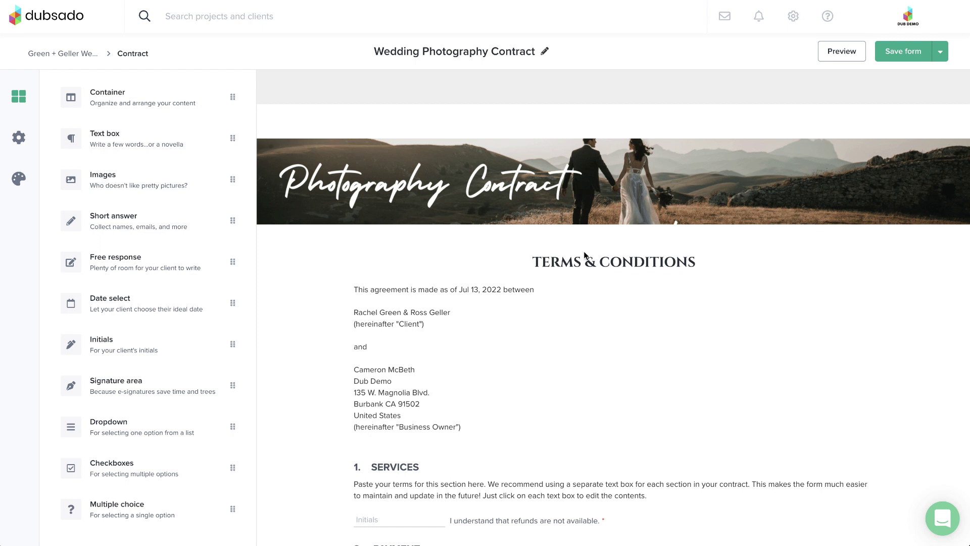
Save and close the Wedding Photography Contract to return to the wedding project page.
mouse_move(655, 261)
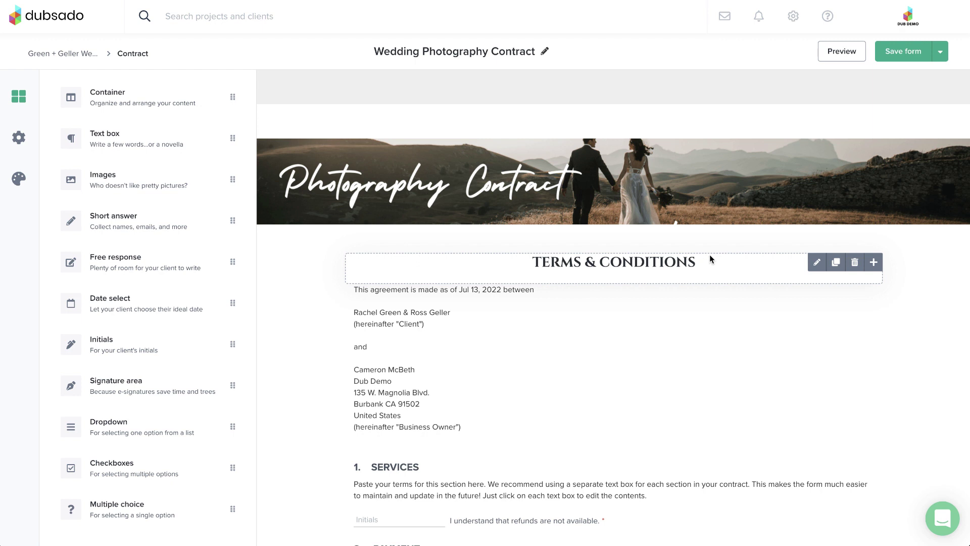
click(940, 51)
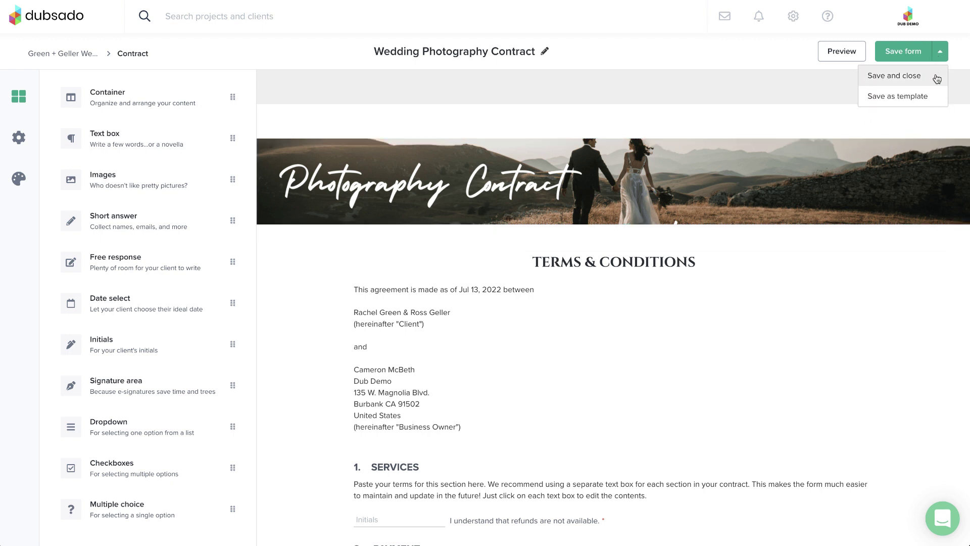
click(937, 78)
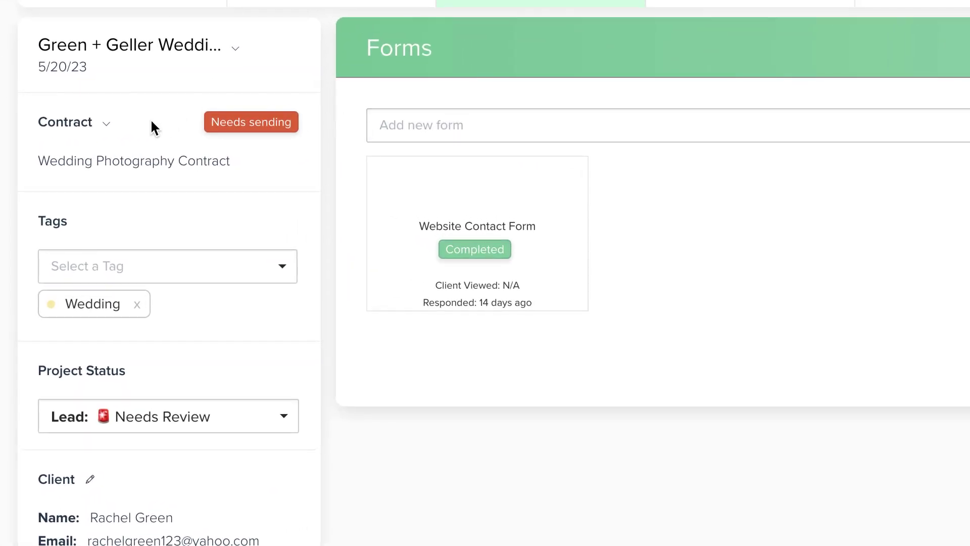
Start the send email for the project's Wedding Photography Contract from its actions menu.
click(107, 125)
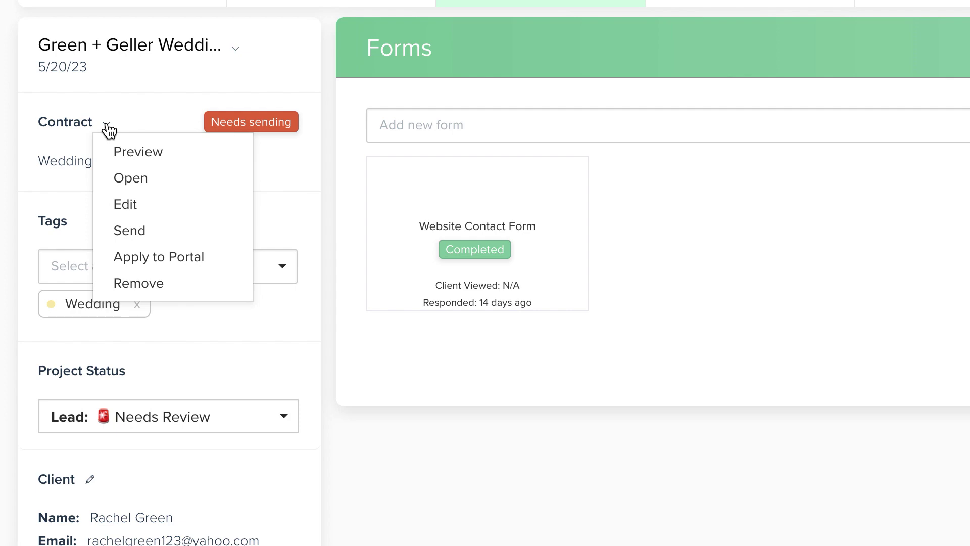
click(123, 231)
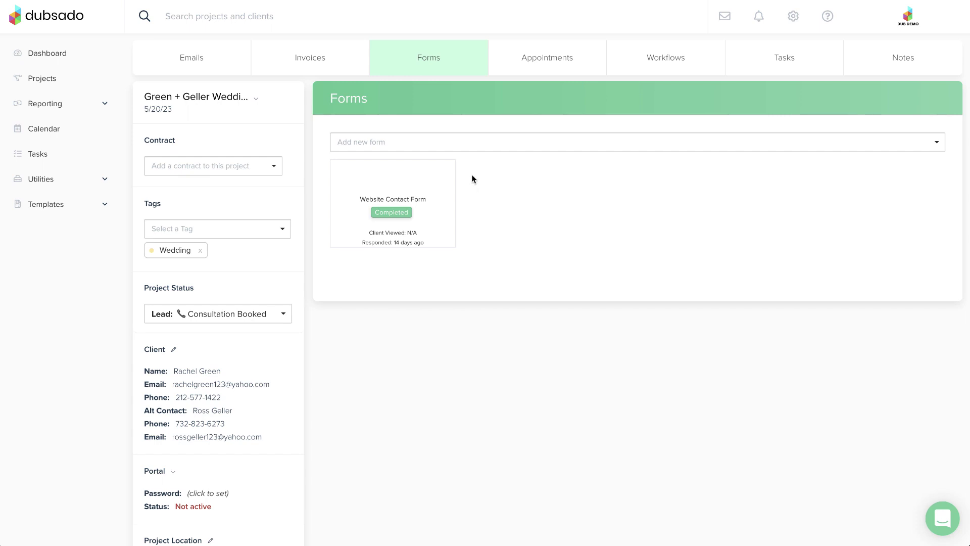
Choose the Project Kickoff Survey questionnaire from the form templates to preview it.
click(463, 143)
scroll(468, 173, down, 5)
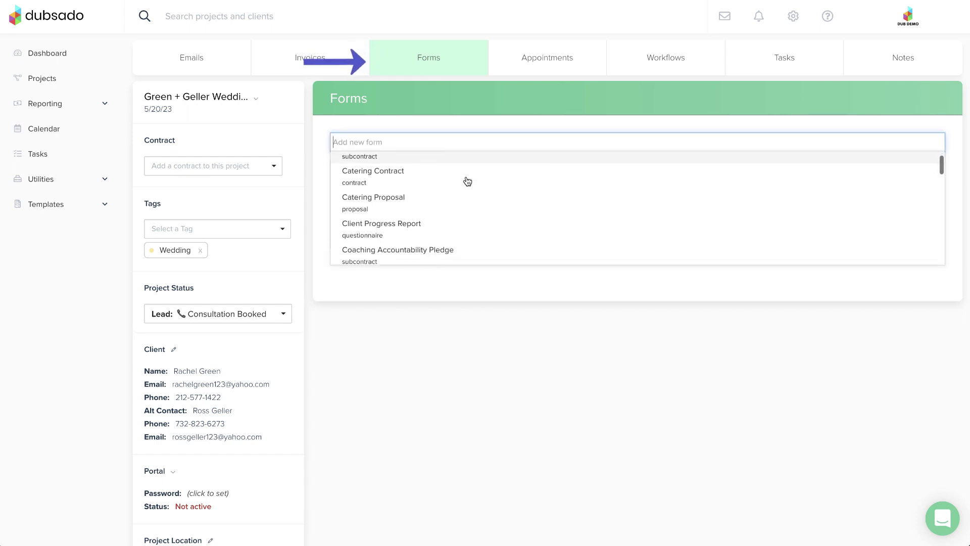
scroll(468, 180, down, 4)
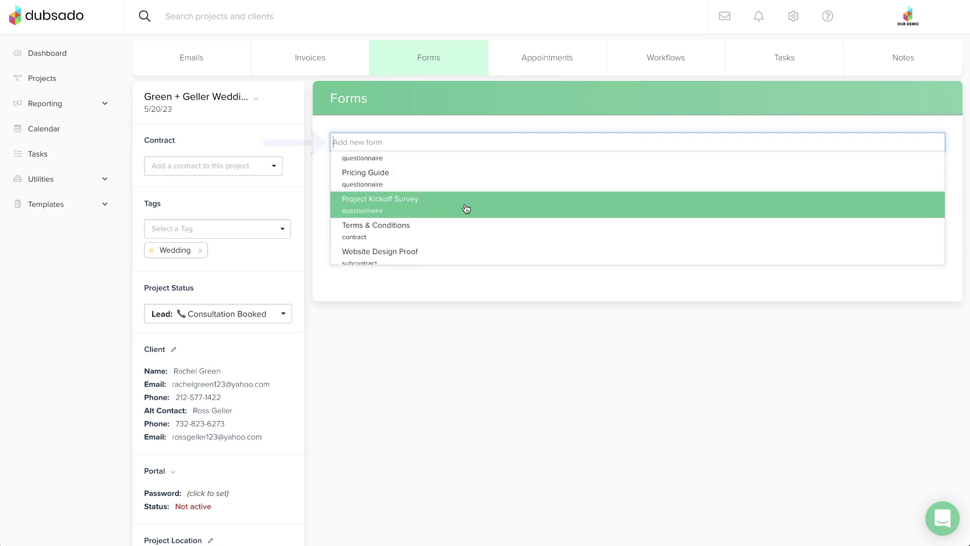
click(466, 206)
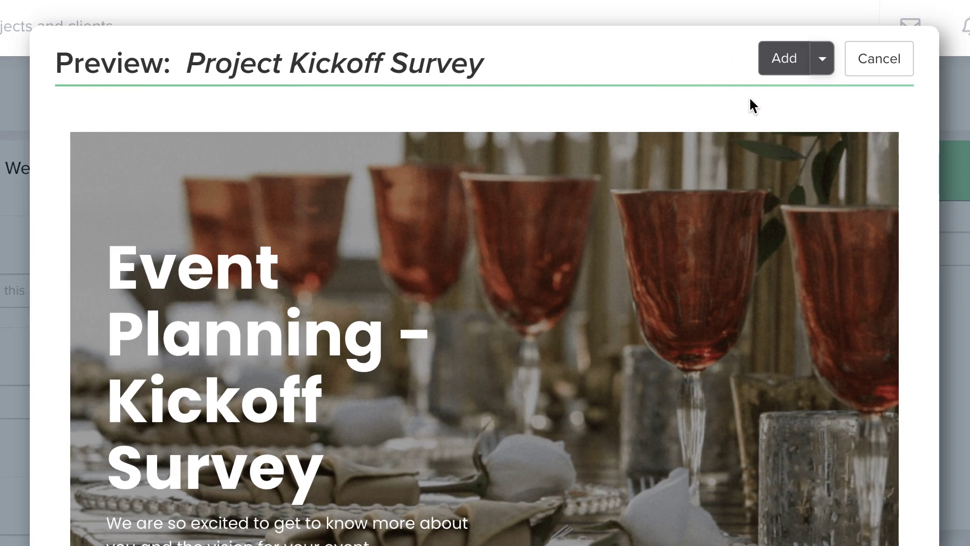
Add the Project Kickoff Survey to the project and start an email sending its link.
click(772, 62)
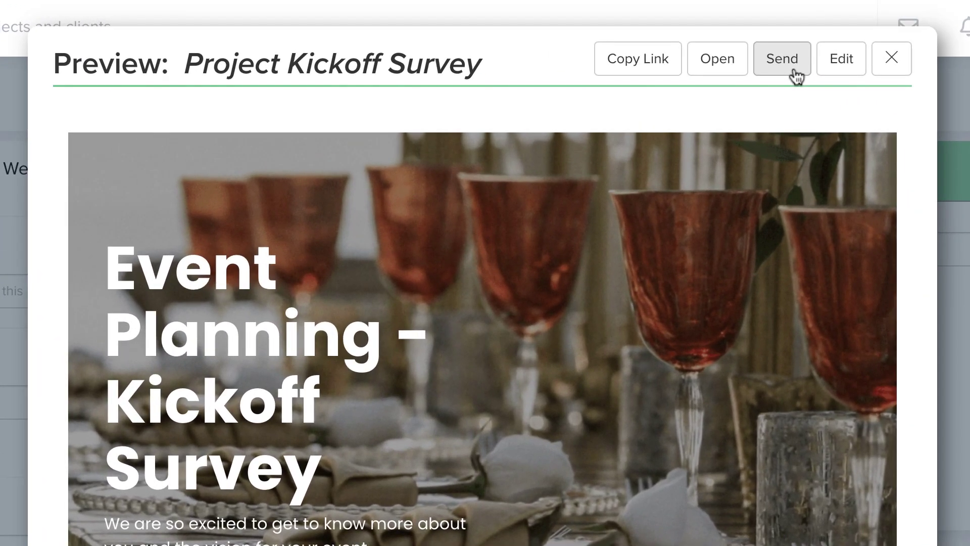
click(796, 74)
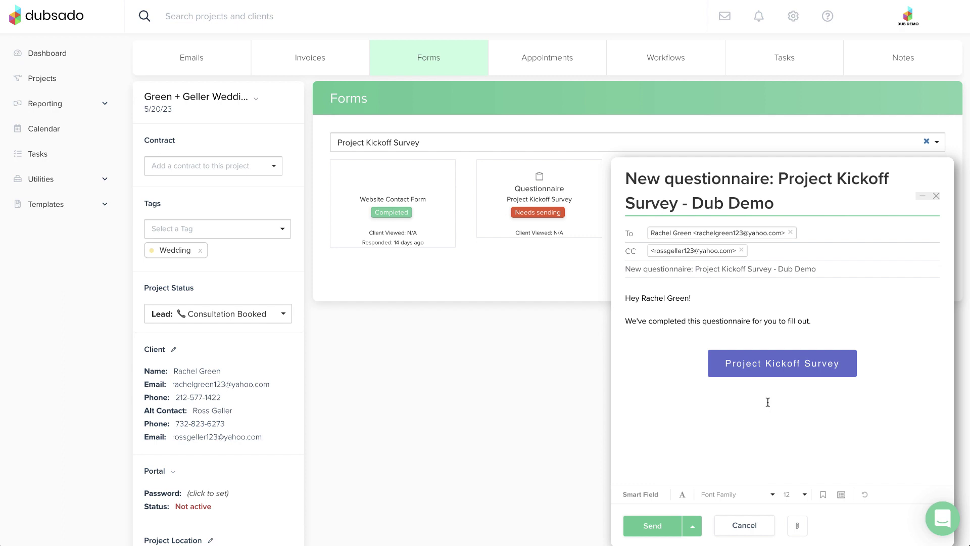
Search saved replies for 'project' and insert the Project Kickoff Survey reply into the email.
click(821, 496)
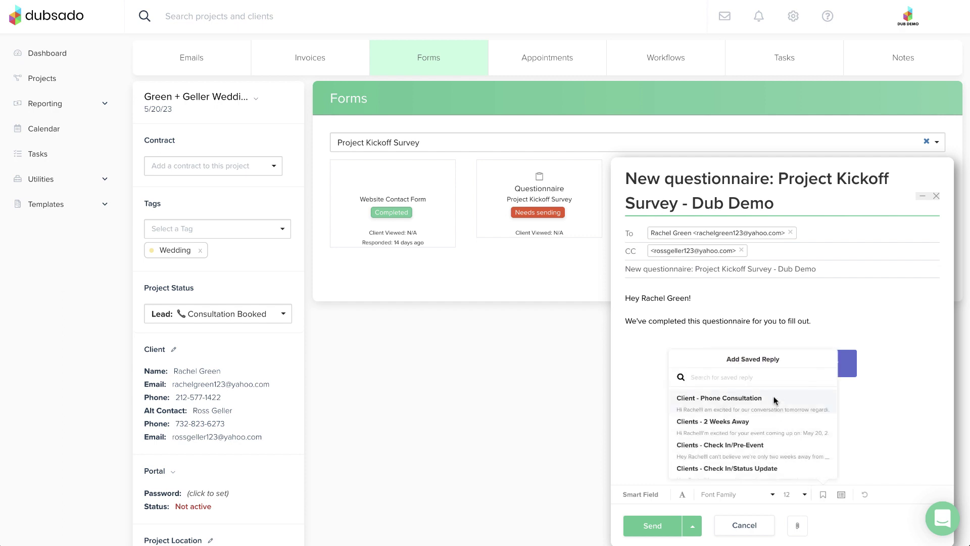
text(project)
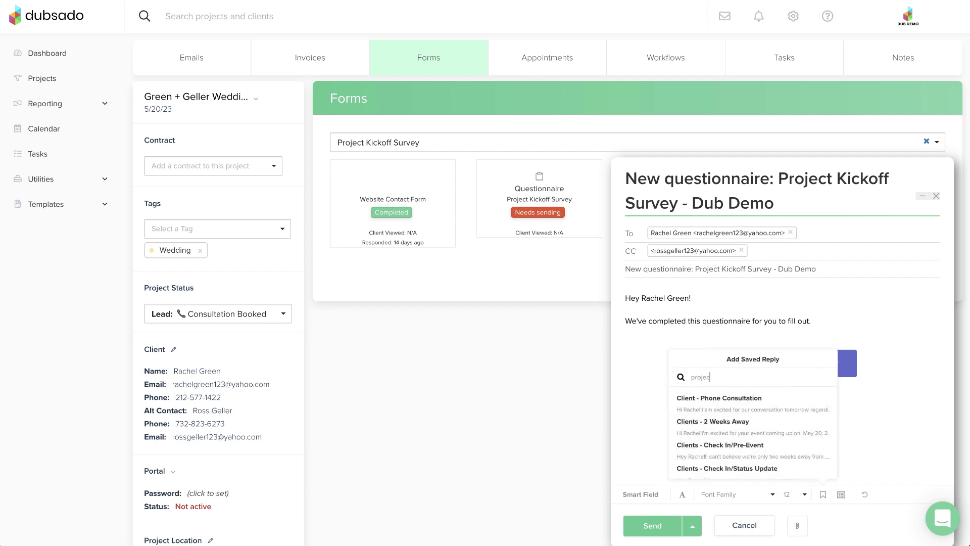
click(767, 398)
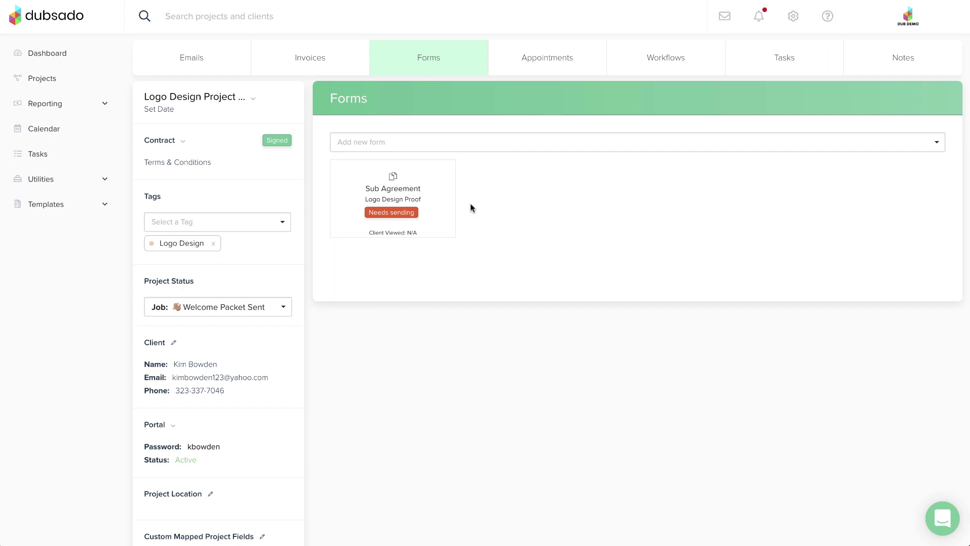
Edit the Logo Design Proof sub agreement from its card on the Forms tab.
mouse_move(427, 213)
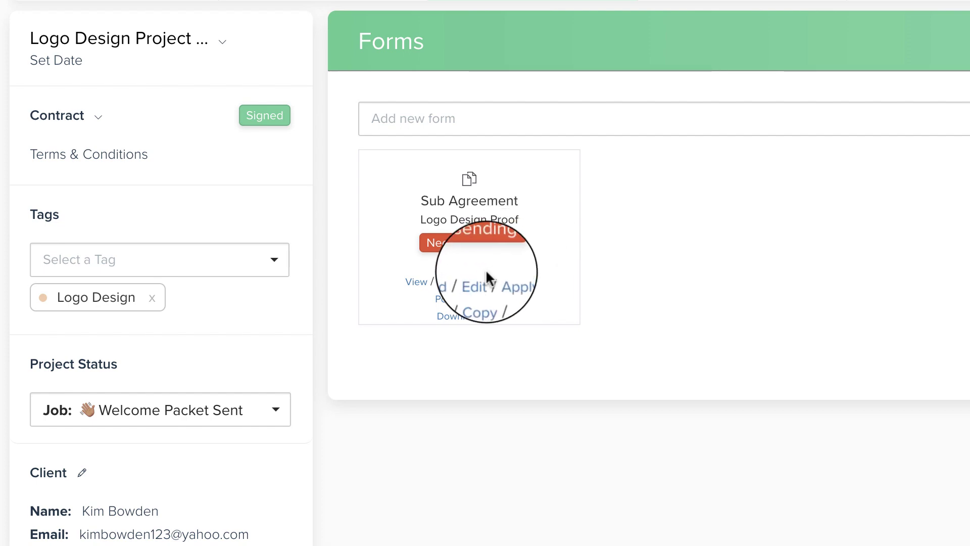
click(477, 283)
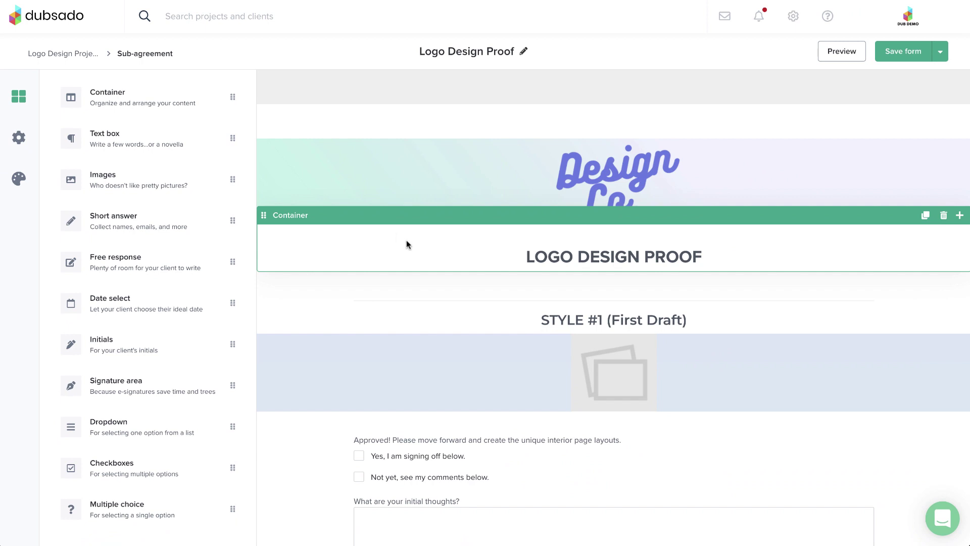
Fill the empty STYLE #1 First Draft image block with the Real Estate Up logo.
click(592, 365)
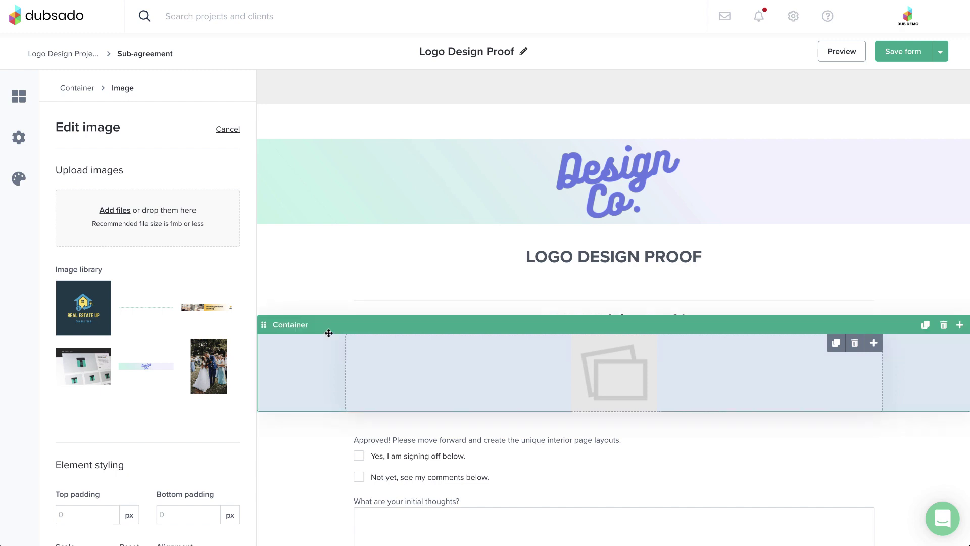
click(87, 310)
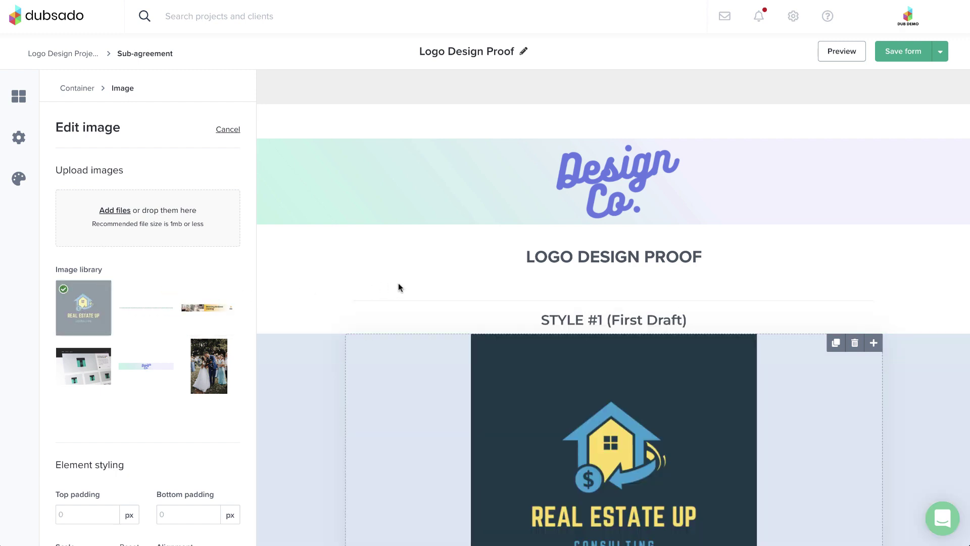
scroll(475, 280, down, 3)
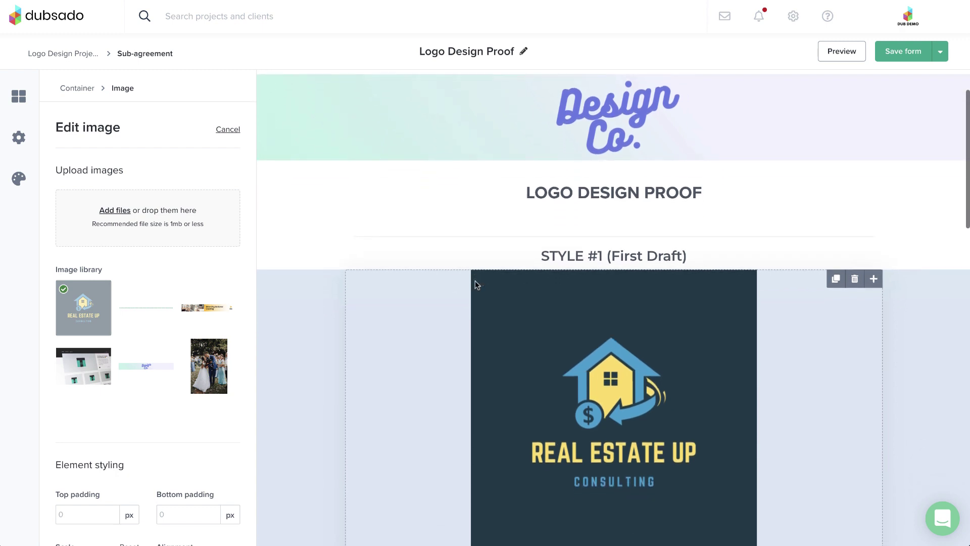
scroll(475, 283, down, 4)
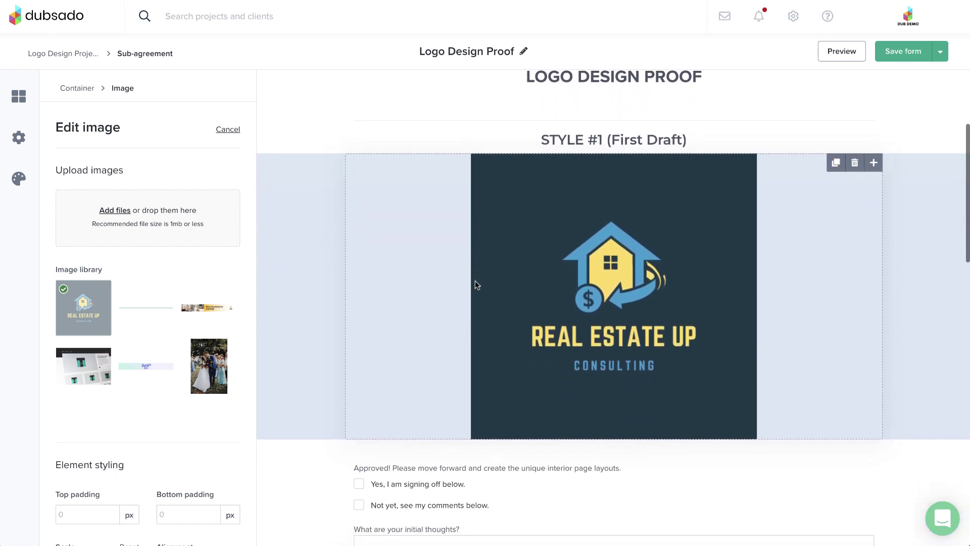
scroll(475, 285, down, 3)
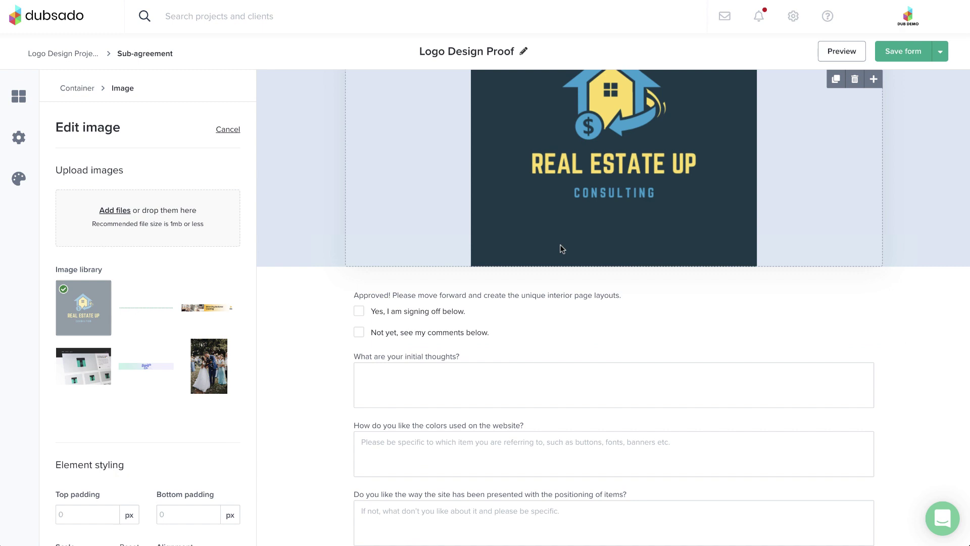
scroll(562, 249, up, 3)
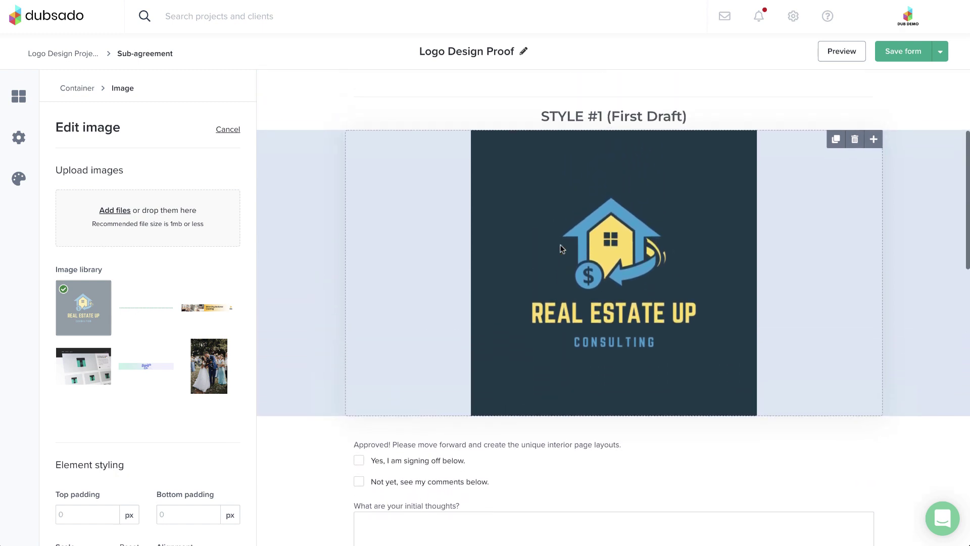
scroll(561, 249, up, 3)
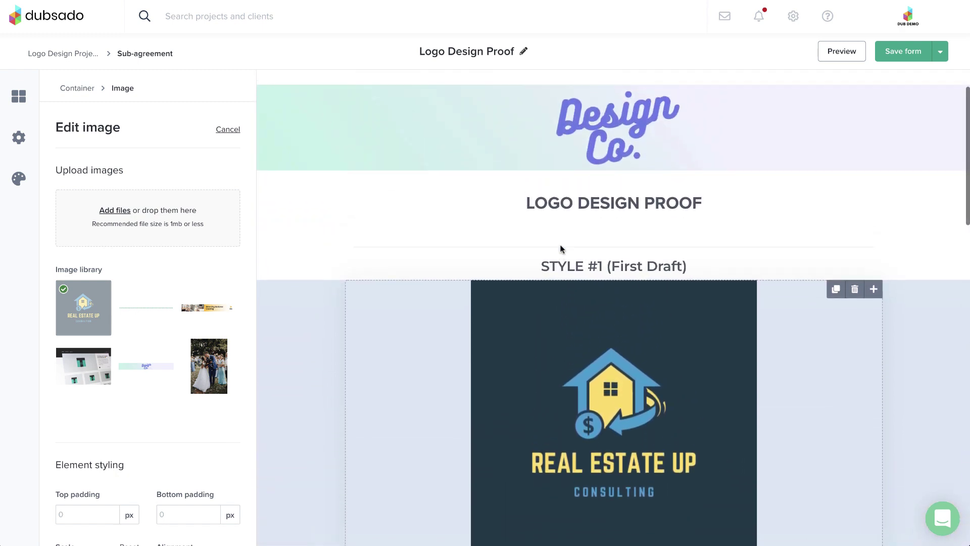
scroll(562, 249, up, 1)
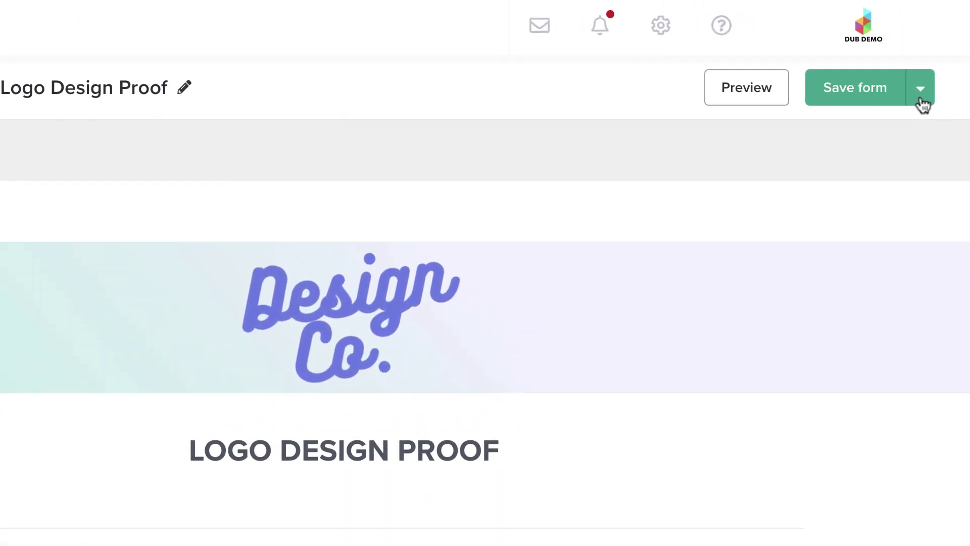
Save and close the Logo Design Proof form, then start the Sub Agreement email.
click(930, 81)
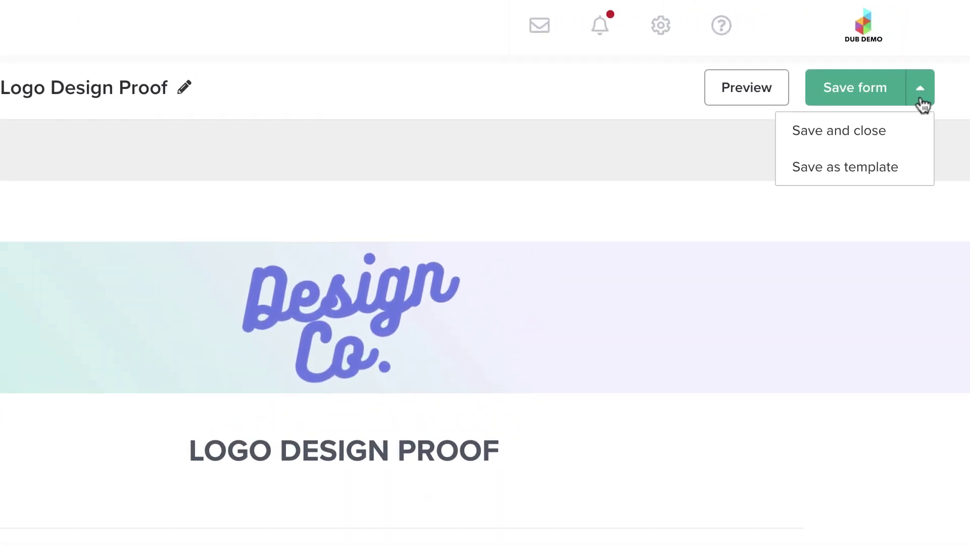
click(904, 136)
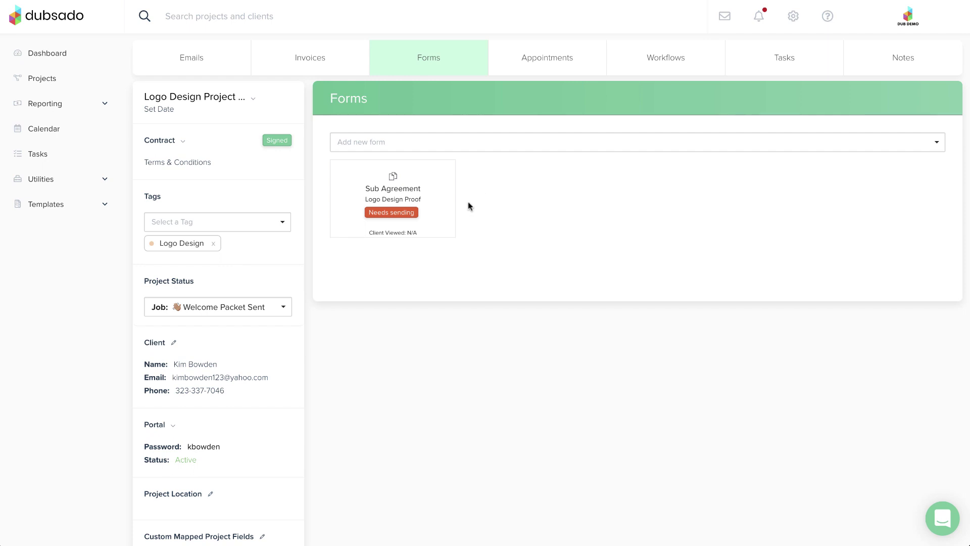
mouse_move(444, 214)
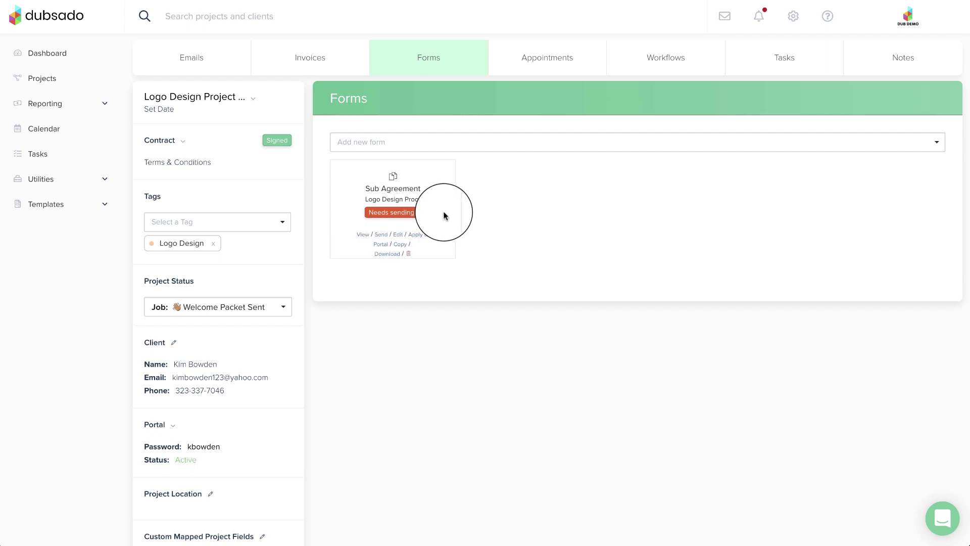
click(381, 235)
click(380, 235)
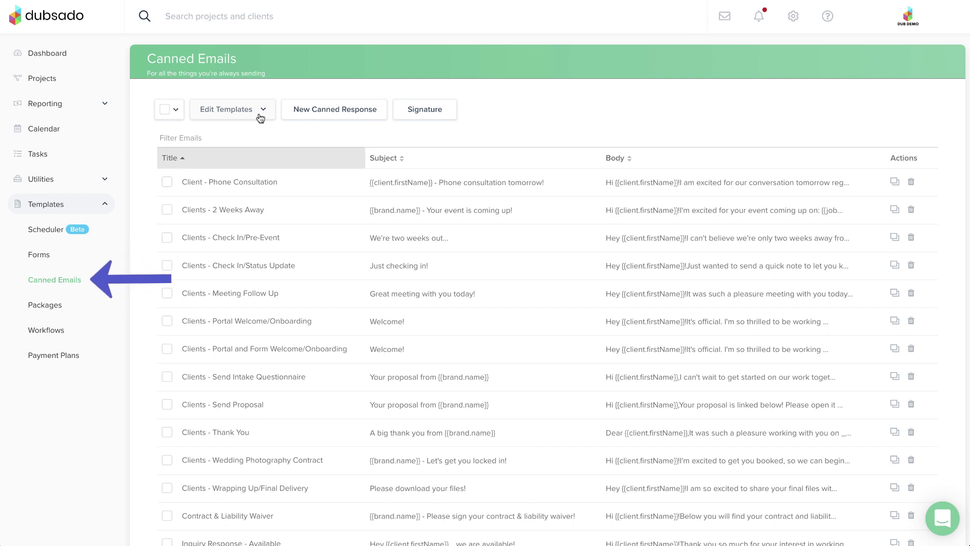
Open the default Send Form template from the Edit Templates list on Canned Emails.
click(260, 118)
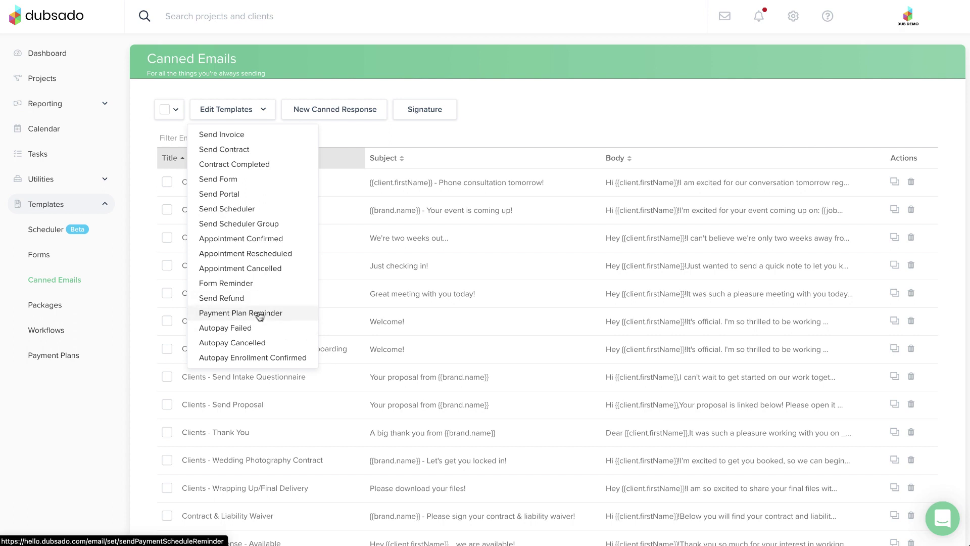
click(258, 184)
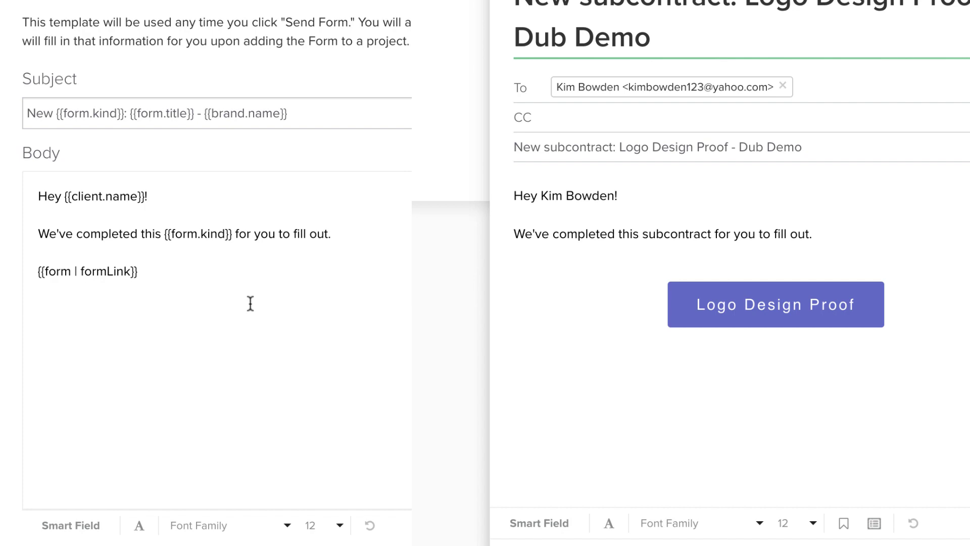
click(250, 304)
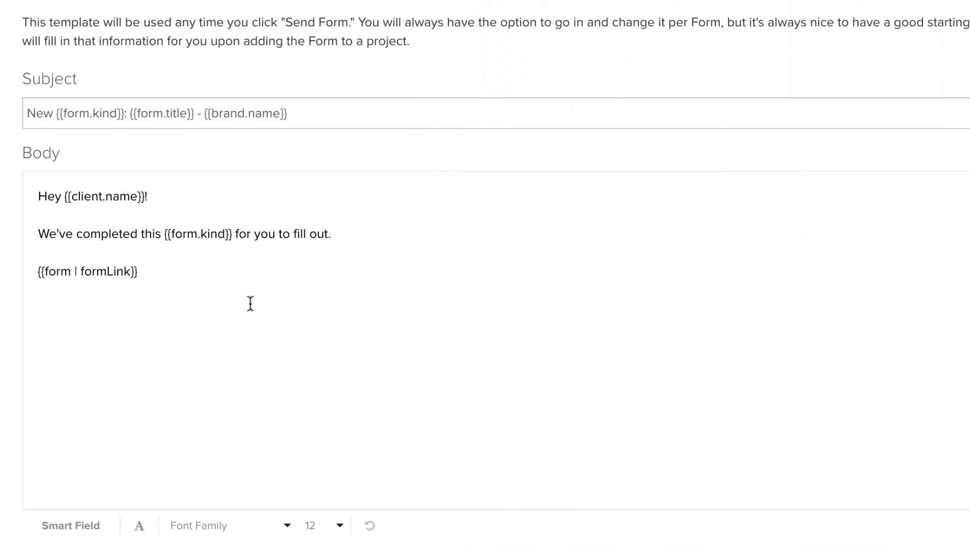